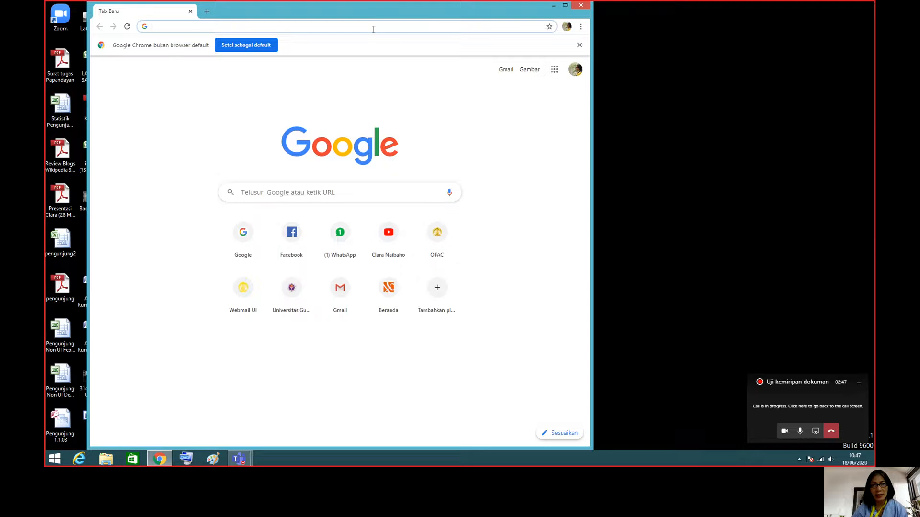
Search the web for ithenticate, open its official site and go to the login page.
left_click(374, 29)
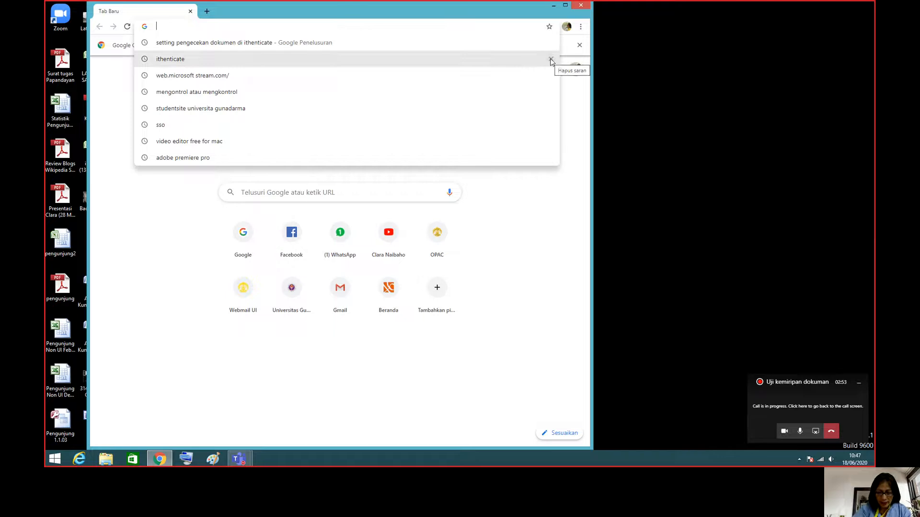
type("ithenticate")
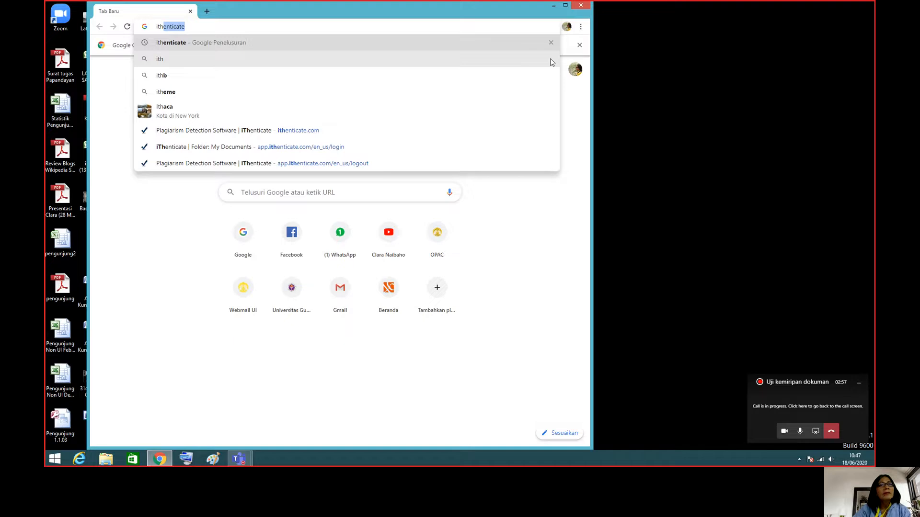
key("Return")
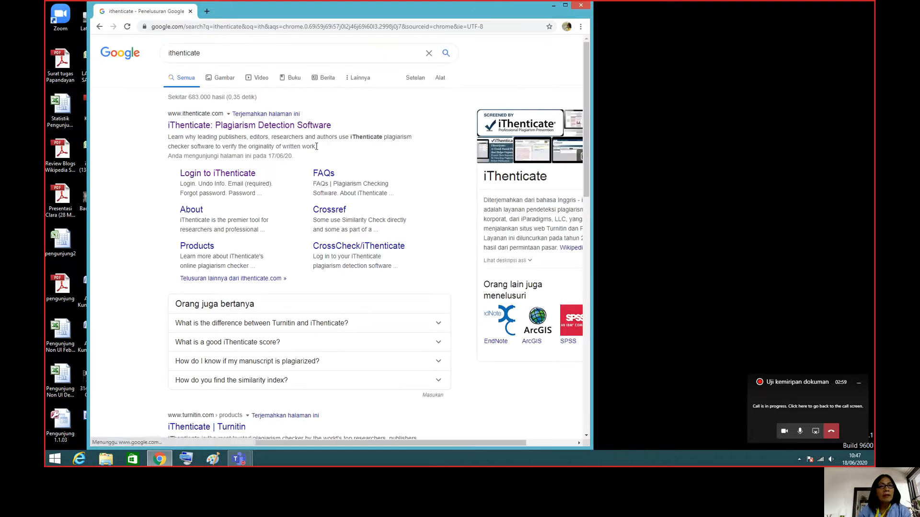
left_click(308, 128)
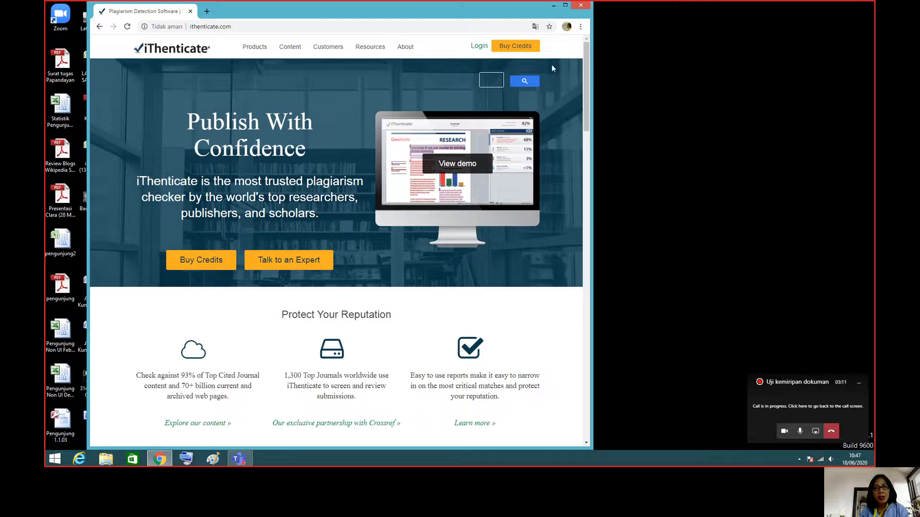
left_click(479, 47)
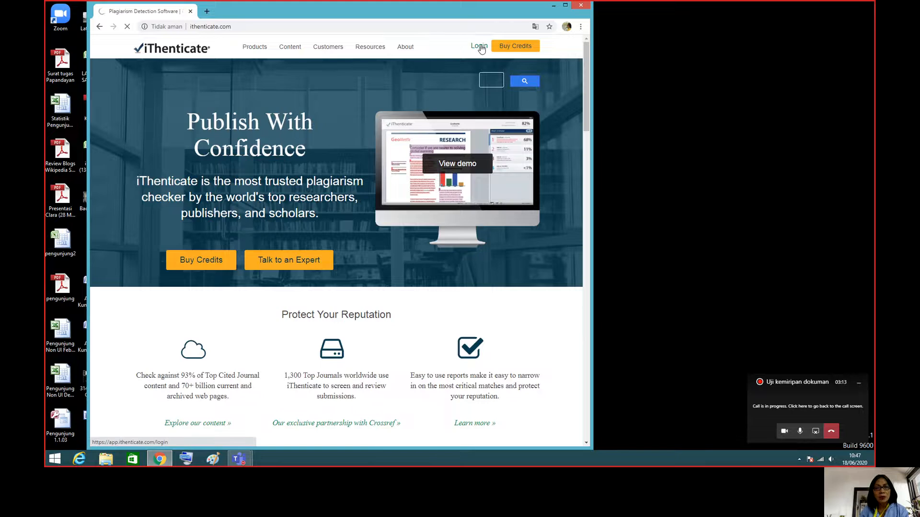
Sign in to iThenticate with the account e-mail and password, and dismiss the browser's offer to save the password.
left_click(341, 159)
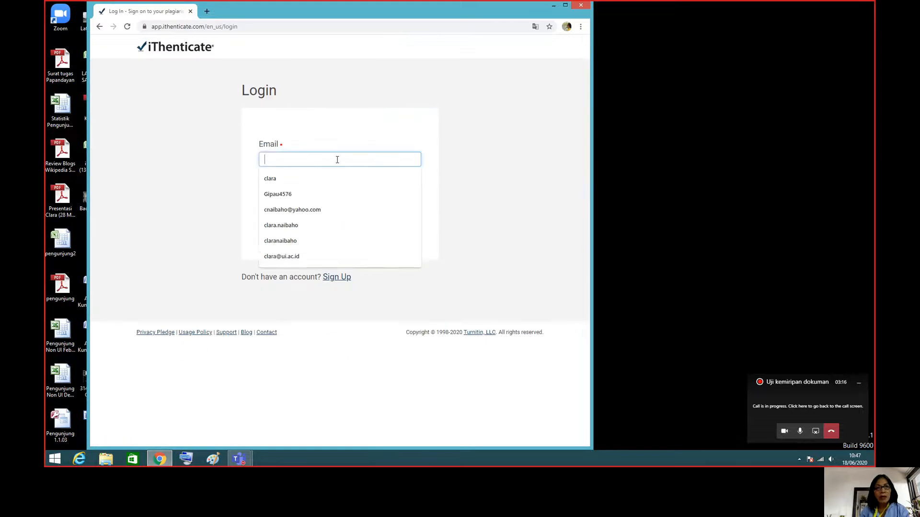
type("clara")
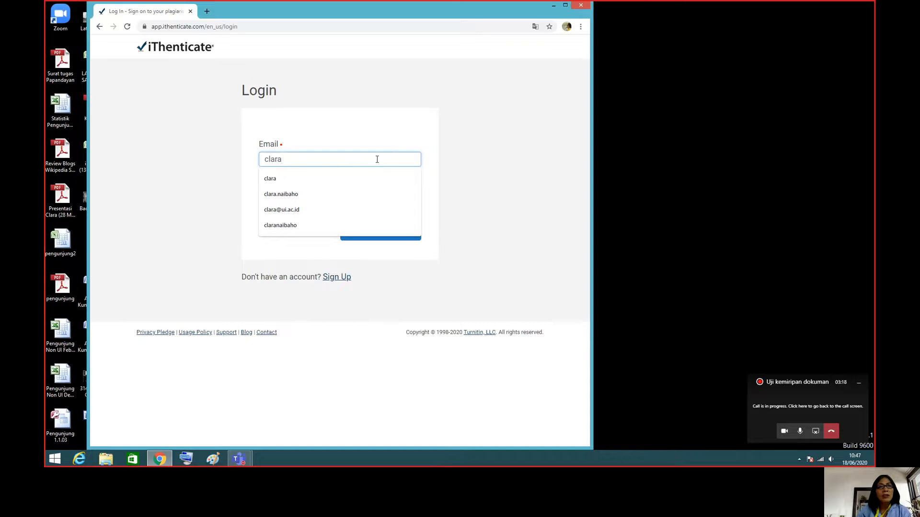
left_click(323, 208)
left_click(329, 197)
type("*")
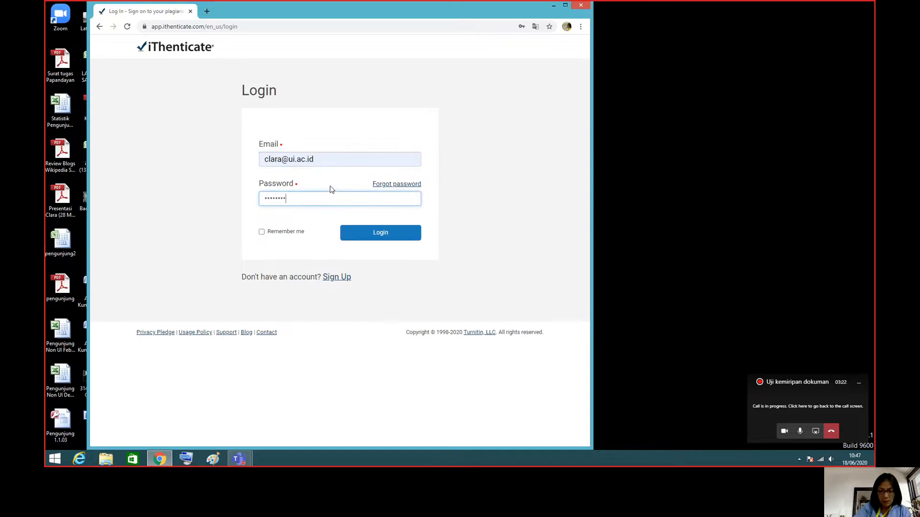
type("********")
left_click(368, 234)
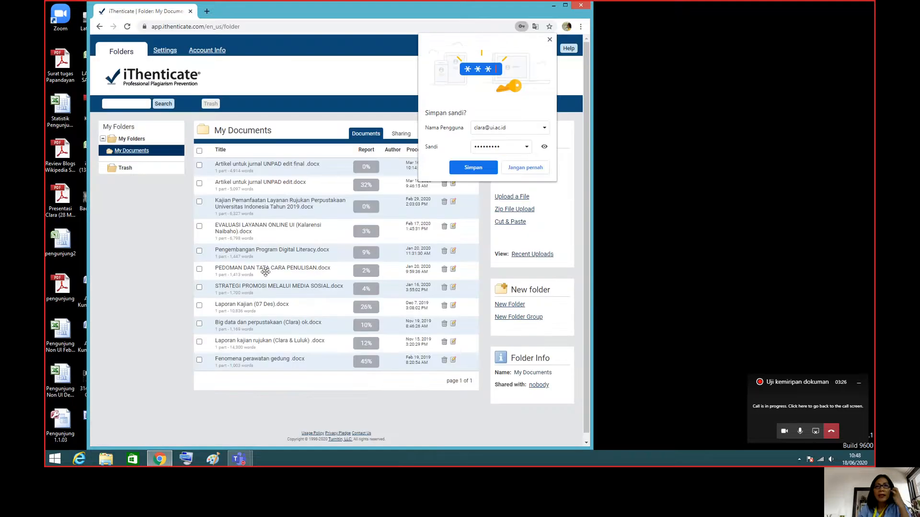
left_click(549, 39)
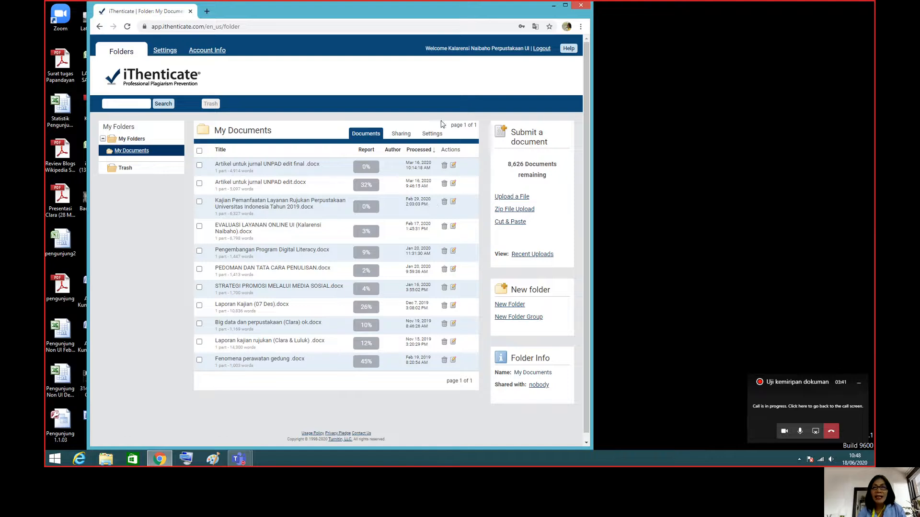
Start a file upload and fill in the author's first and last names and the document title "Laporan kajian layanan pengguna".
left_click(519, 198)
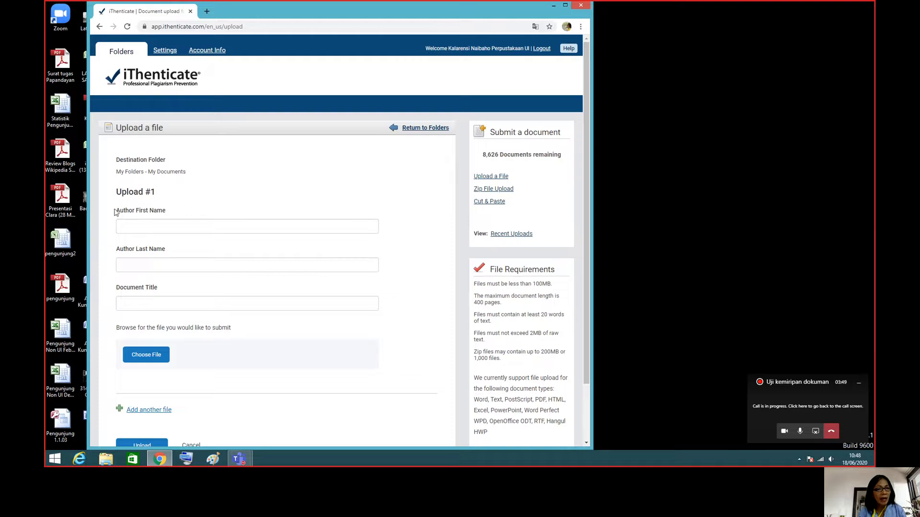
left_click(151, 227)
left_click(148, 260)
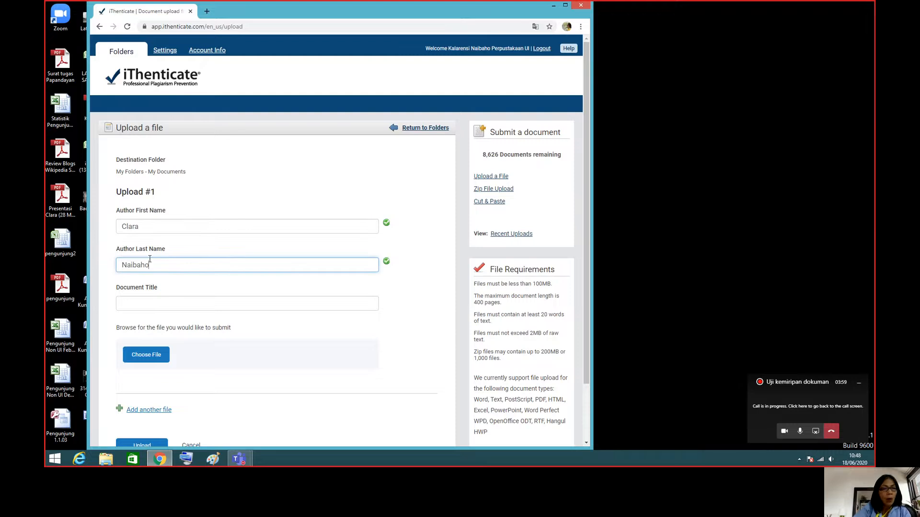
left_click(158, 300)
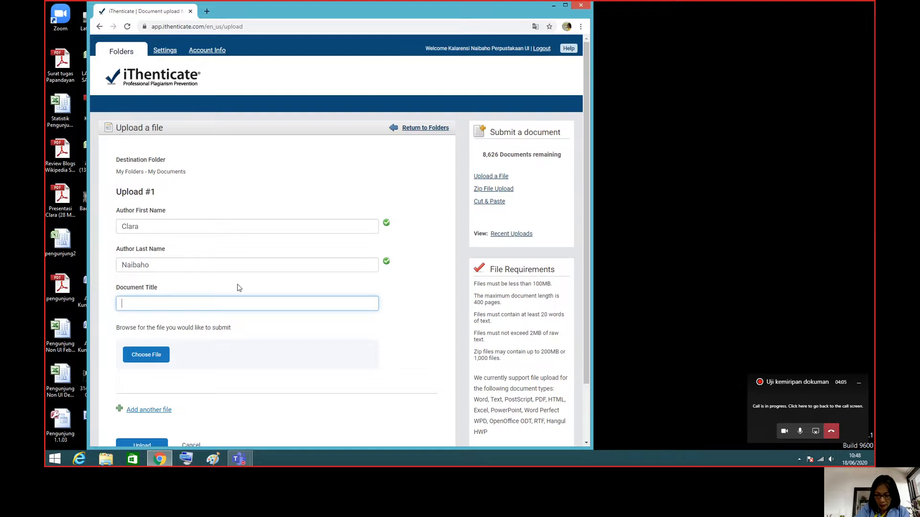
type("A")
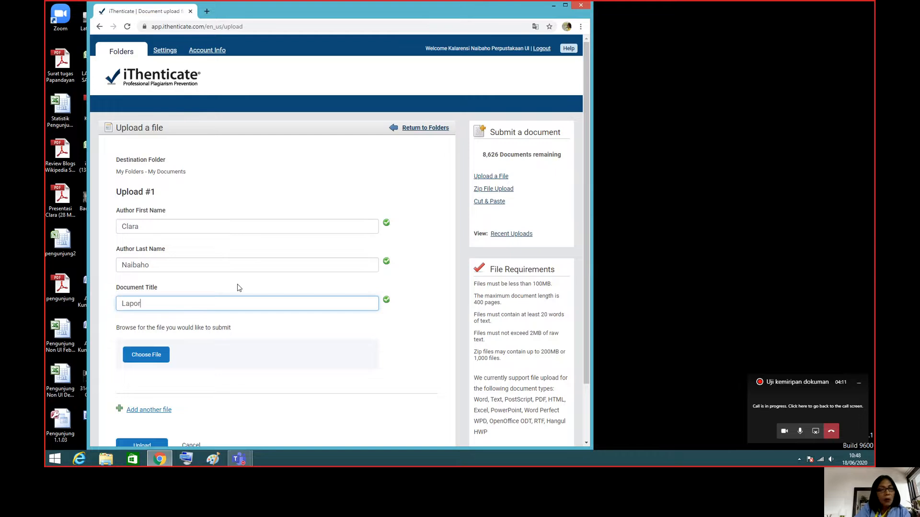
type("aporan kajian layanan pengguna")
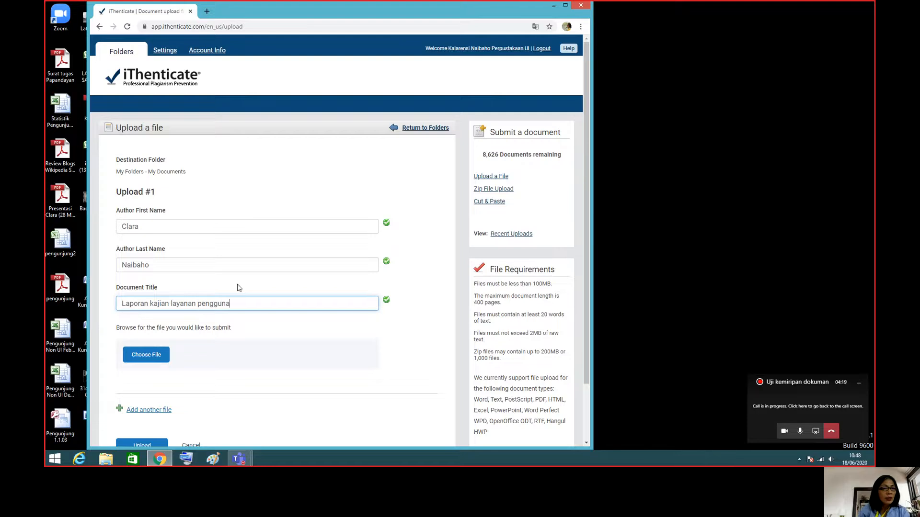
Attach the file "Kajian Pemanfaatan Layanan (rev 2)" to the submission and upload it.
left_click(142, 357)
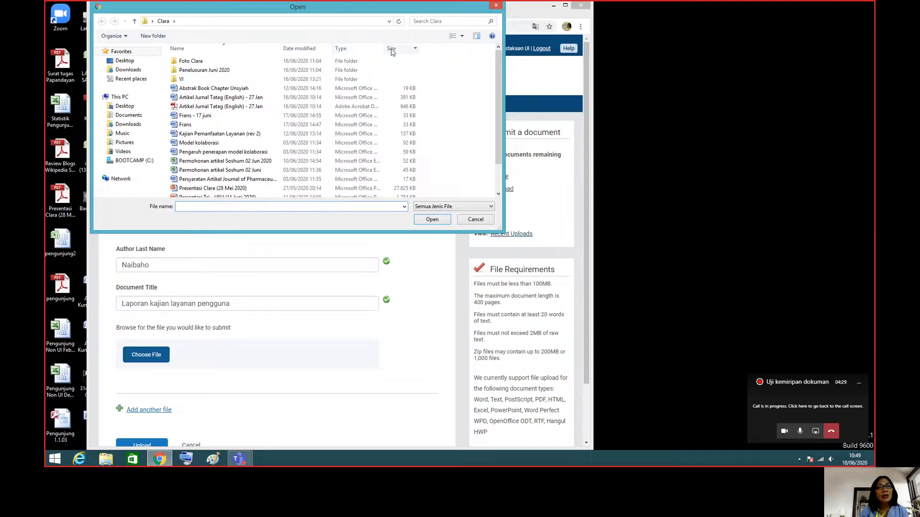
left_click(219, 136)
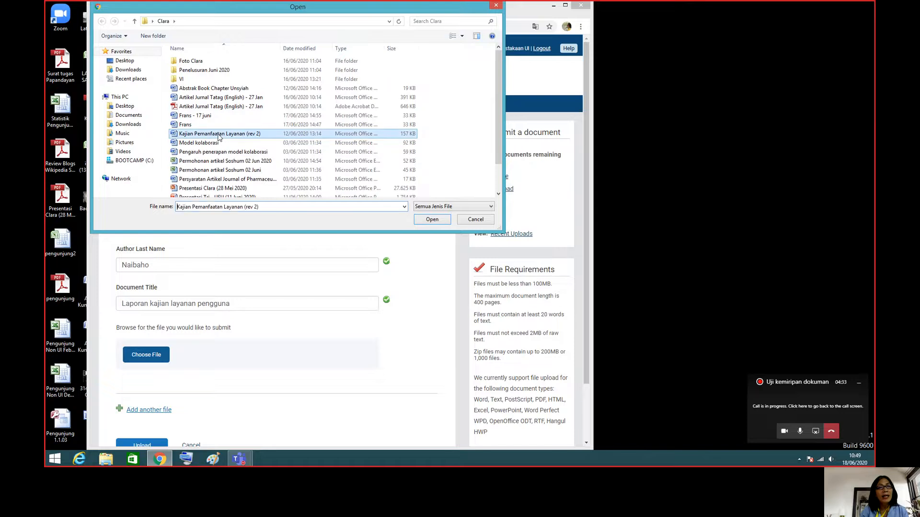
left_click(430, 220)
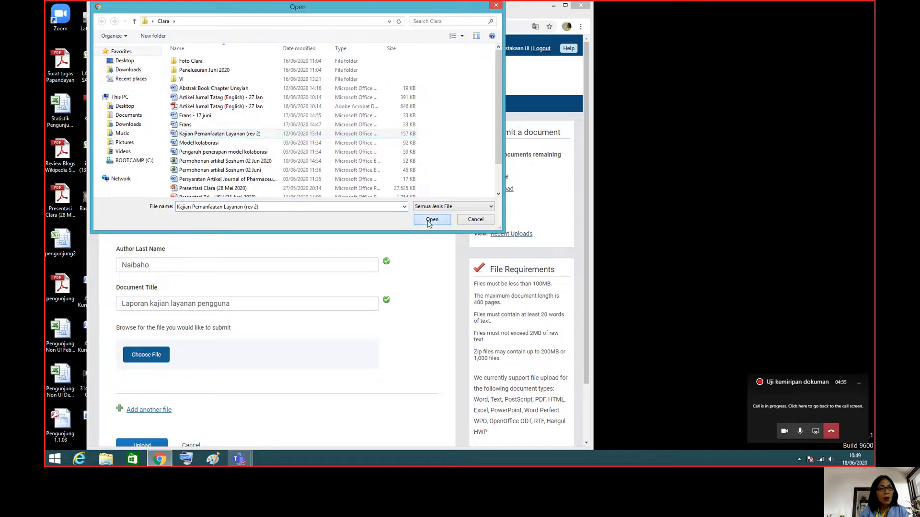
left_click_drag(588, 176, 582, 238)
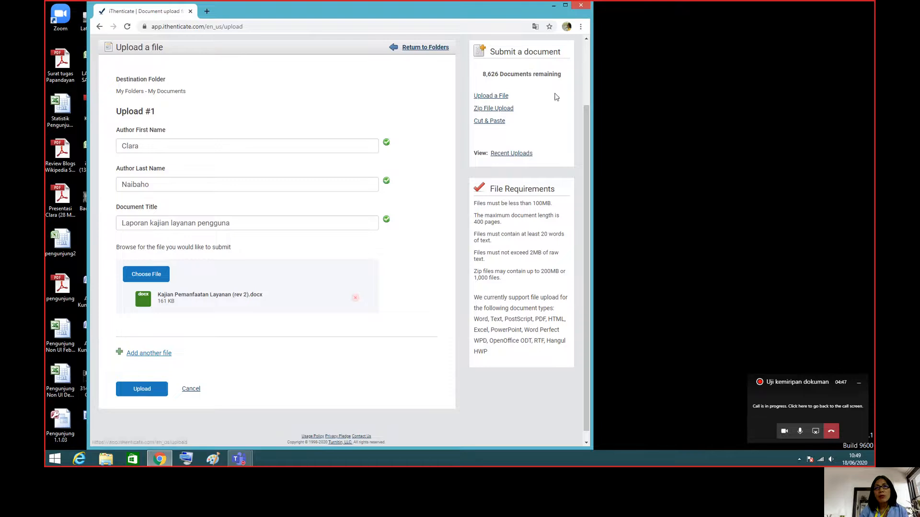
left_click_drag(586, 139, 590, 115)
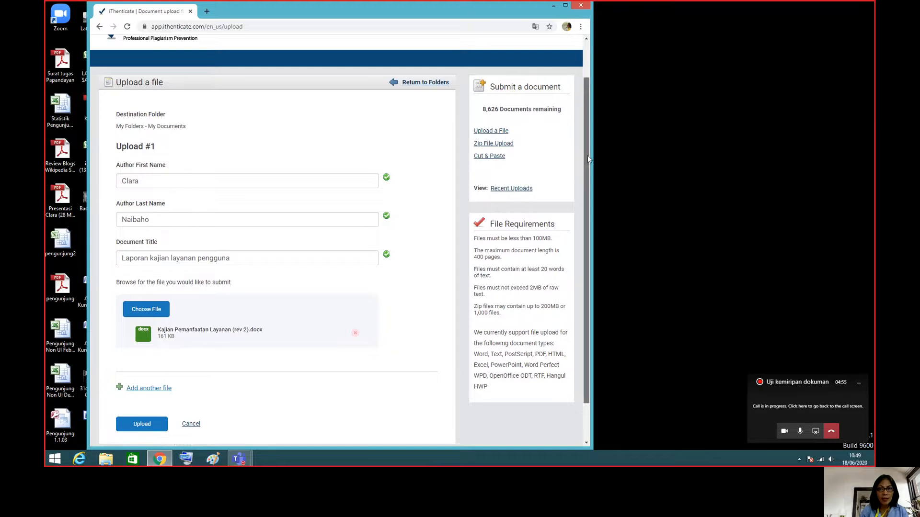
scroll(587, 155, "down", 2)
left_click(145, 381)
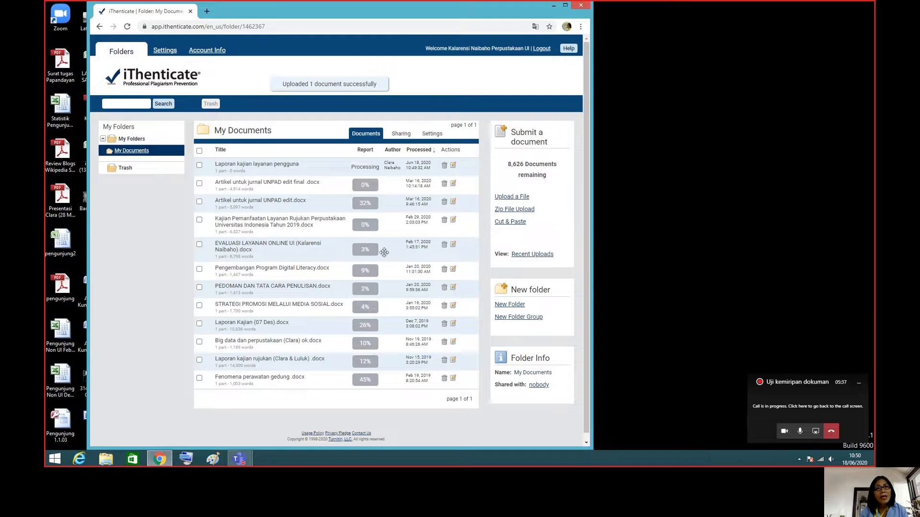
Open the settings of the My Documents folder and review its exclusion and repository options.
left_click(363, 187)
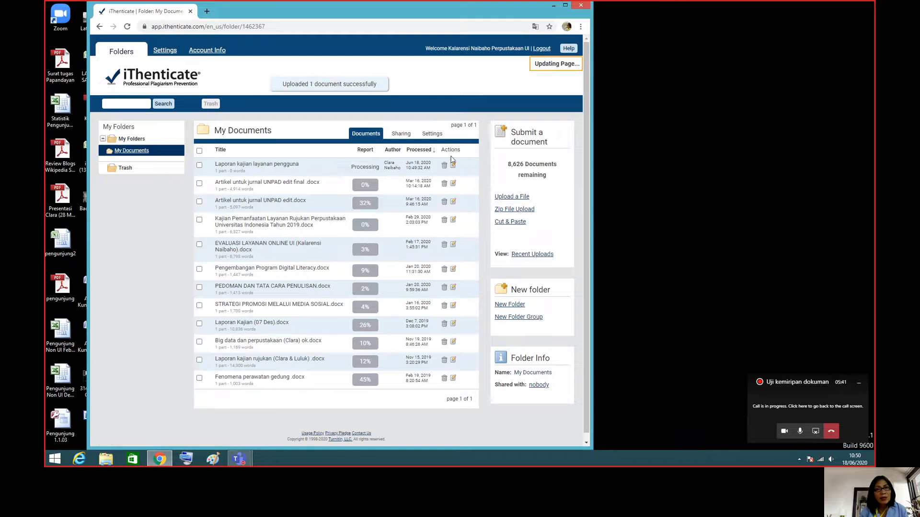
left_click(432, 134)
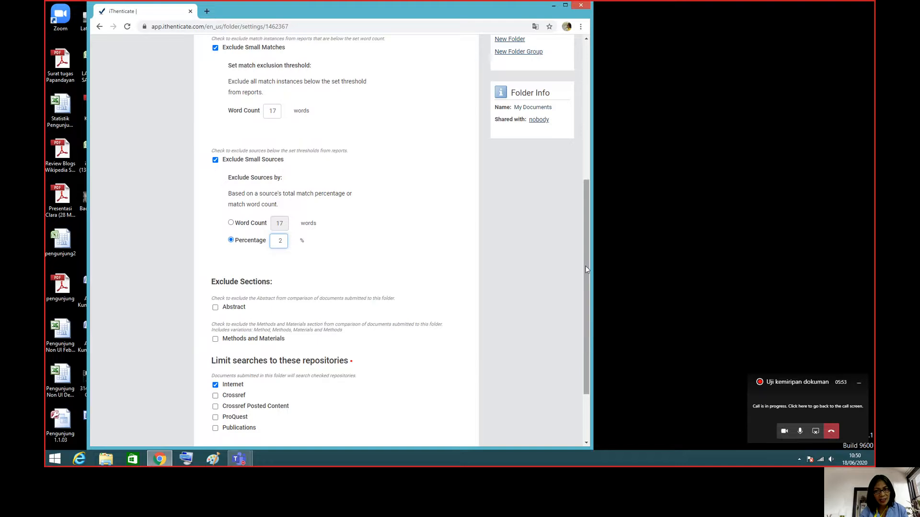
left_click_drag(585, 266, 585, 128)
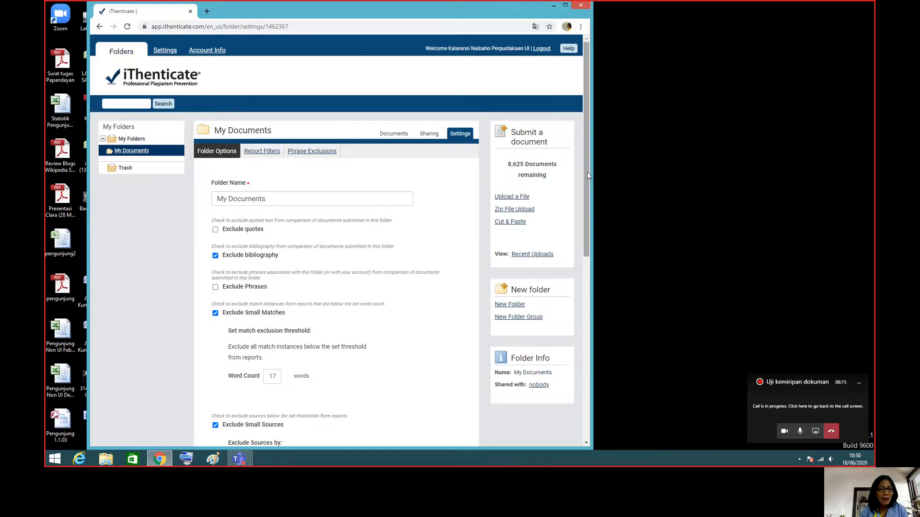
left_click_drag(587, 172, 590, 218)
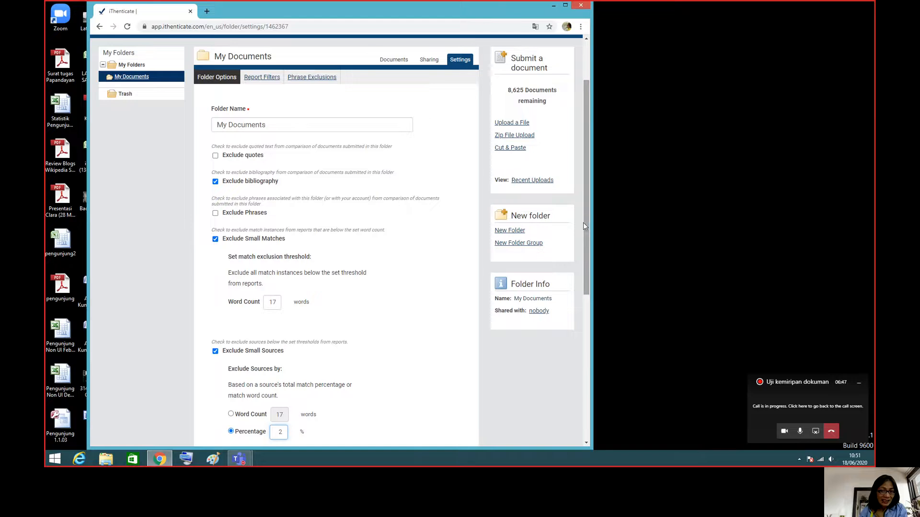
Try setting the small-sources exclusion to 1% and excluding the Abstract section, and return to the document list without updating the settings.
left_click_drag(586, 221, 586, 316)
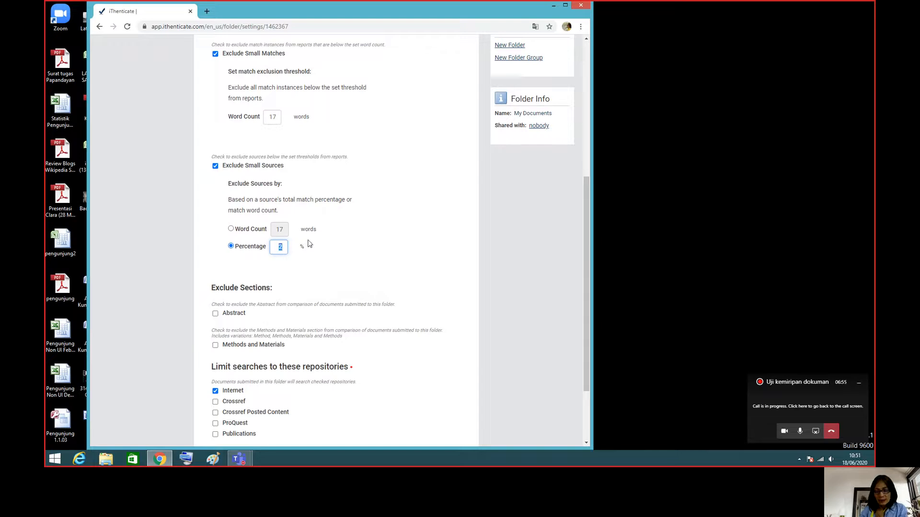
key("BackSpace")
type("1")
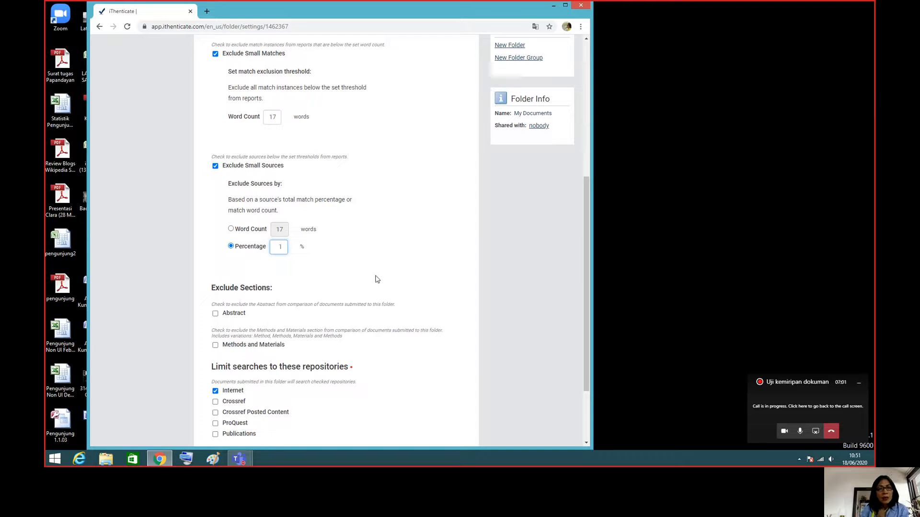
left_click(216, 315)
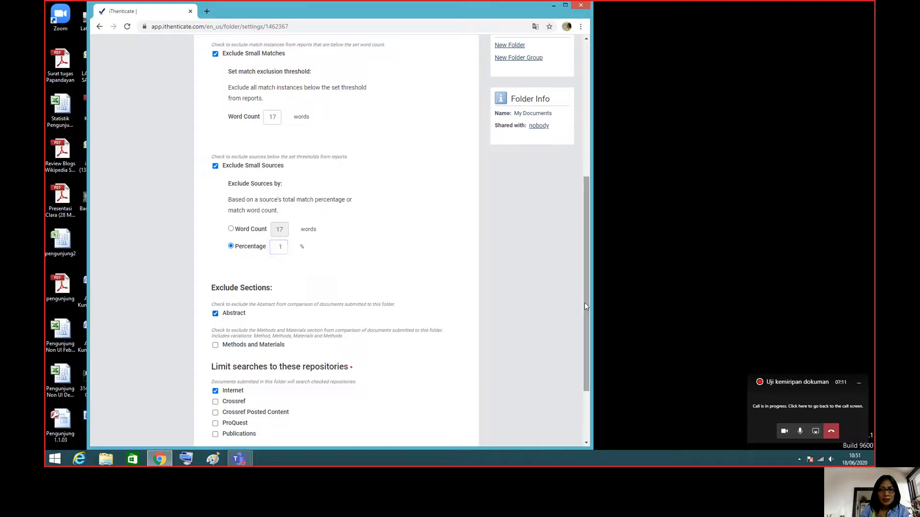
left_click_drag(585, 300, 584, 337)
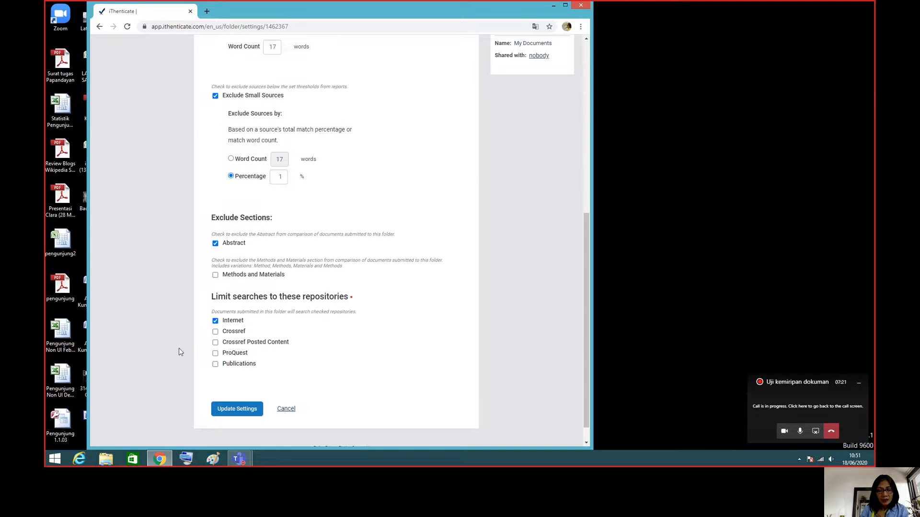
left_click(99, 26)
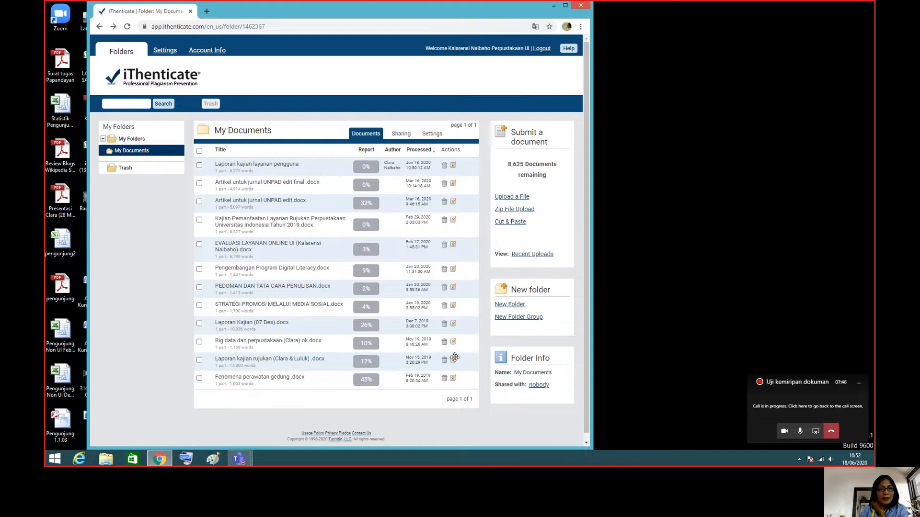
Open the similarity report of "Fenomena perawatan gedung .docx", look through its highlighted passages and view the match breakdown of the udararuang.wordpress.com source.
left_click(365, 381)
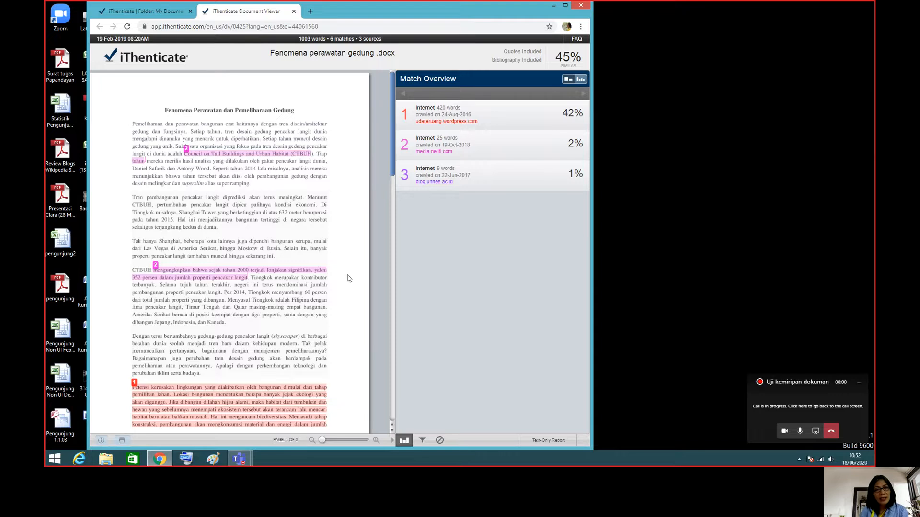
left_click_drag(392, 173, 367, 197)
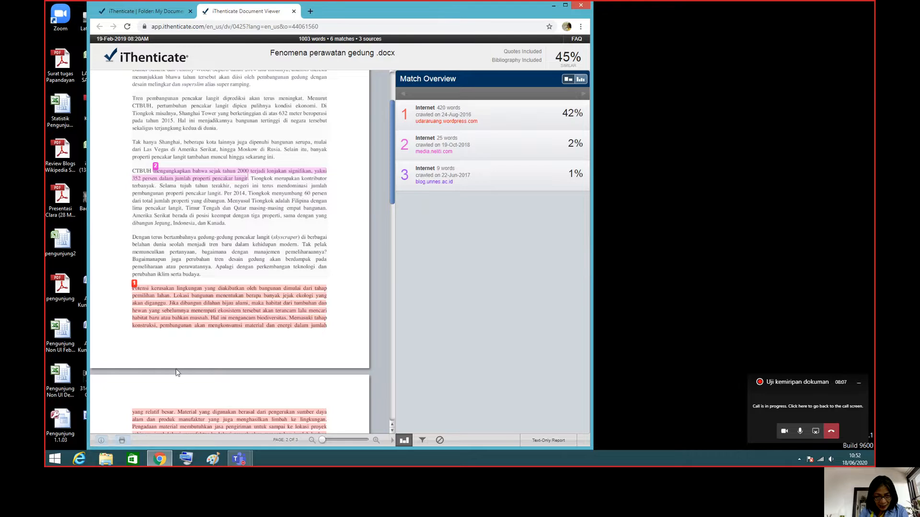
left_click_drag(391, 191, 372, 256)
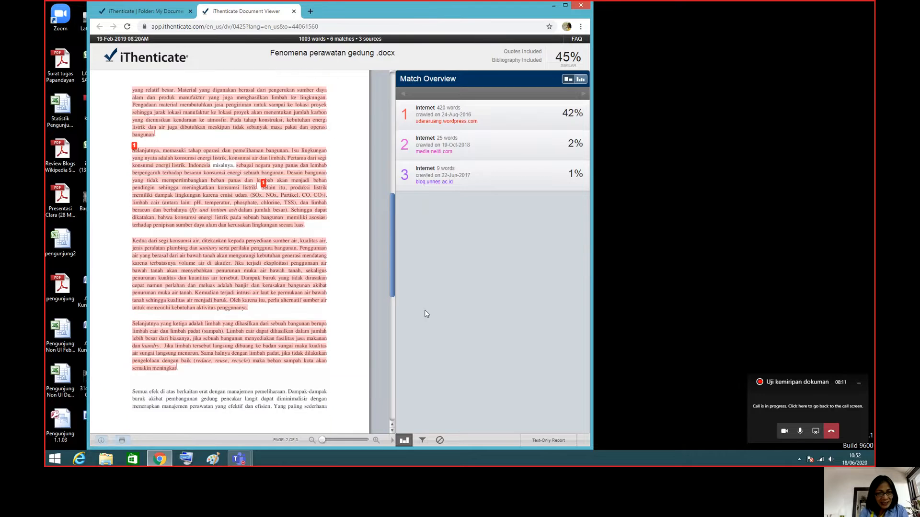
left_click_drag(390, 294, 382, 349)
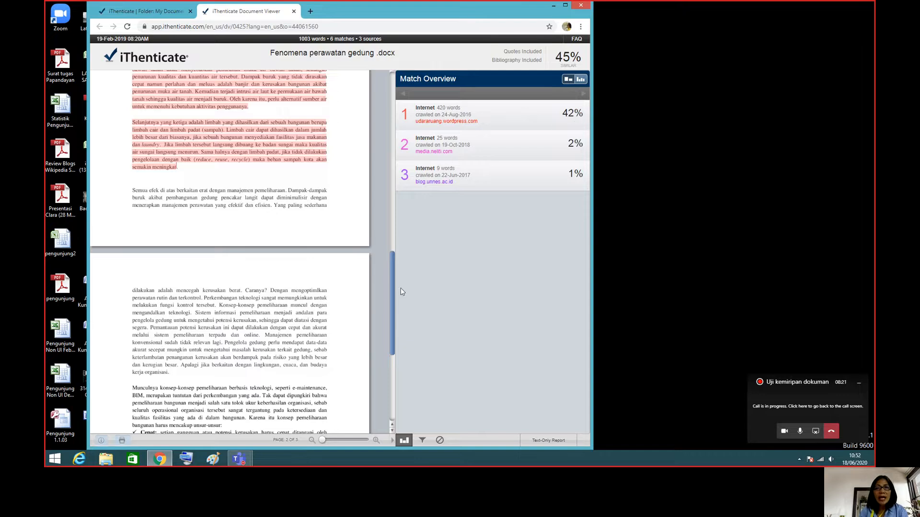
left_click(583, 113)
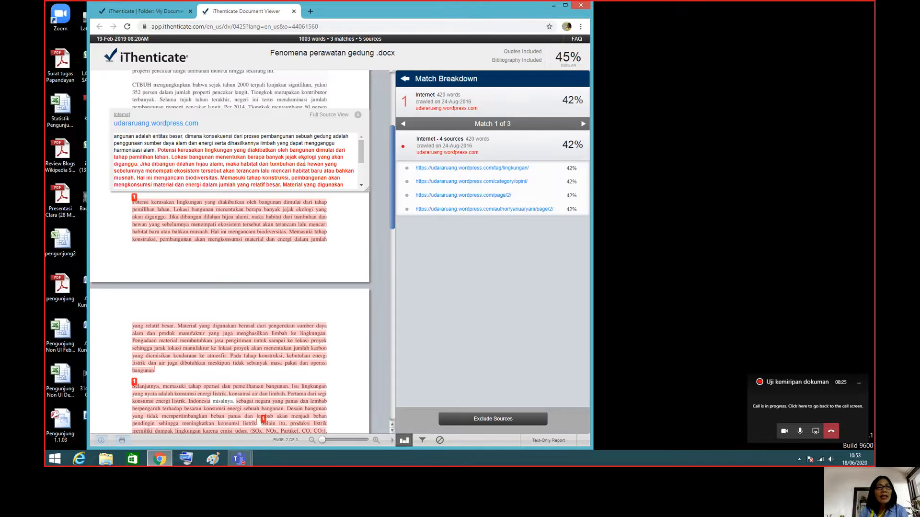
View the matched text of each udararuang.wordpress.com page listed in the breakdown, and return to the match overview.
mouse_move(360, 153)
left_mouse_down()
mouse_move(359, 177)
mouse_move(363, 143)
left_mouse_up()
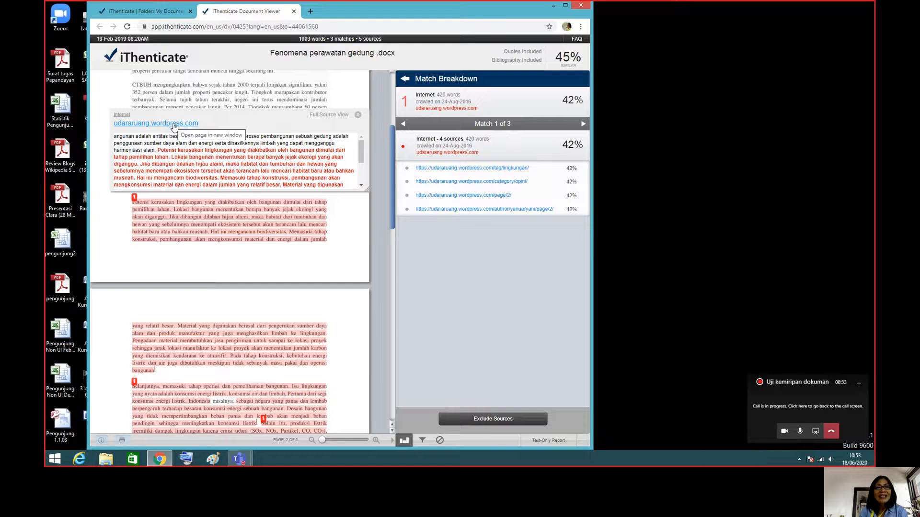
left_click(527, 169)
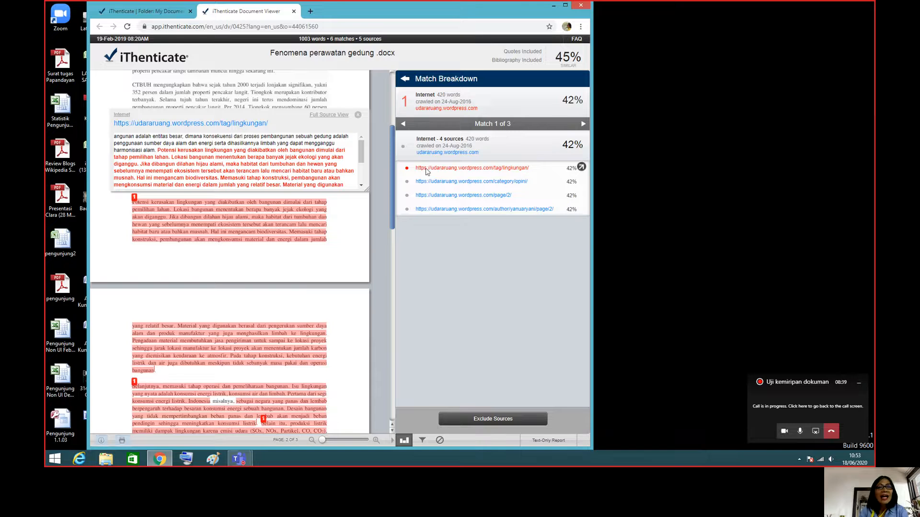
left_click(433, 183)
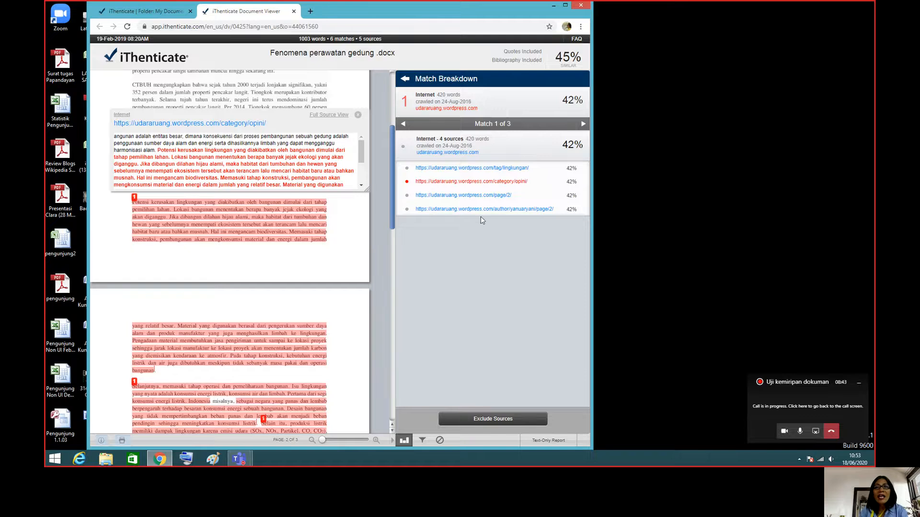
left_click(477, 196)
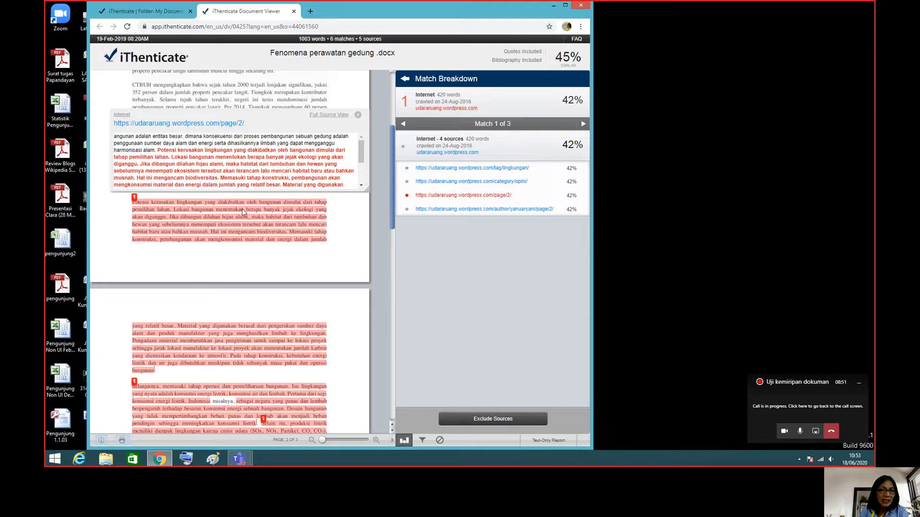
left_click(429, 208)
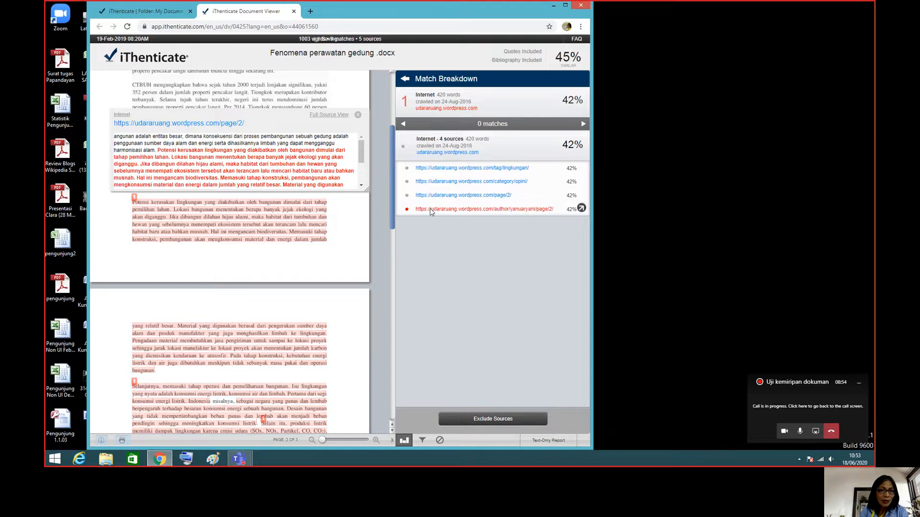
left_click(358, 115)
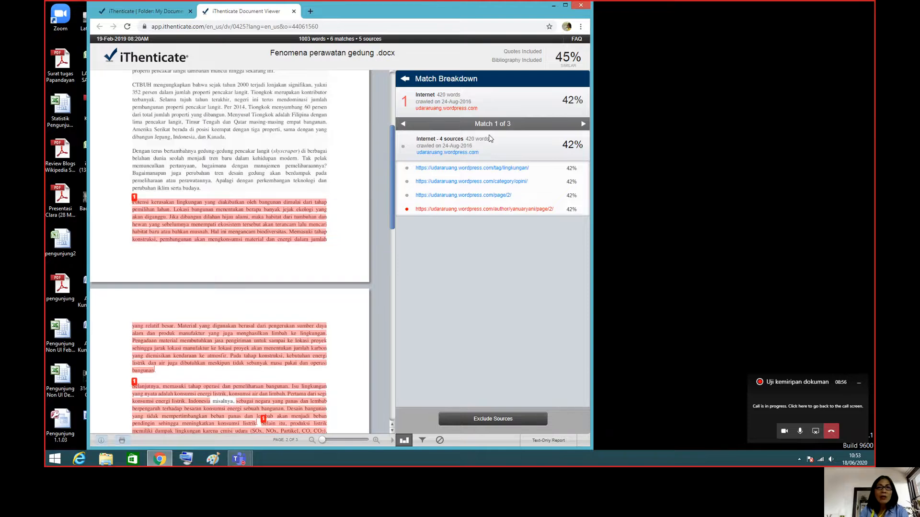
left_click(404, 79)
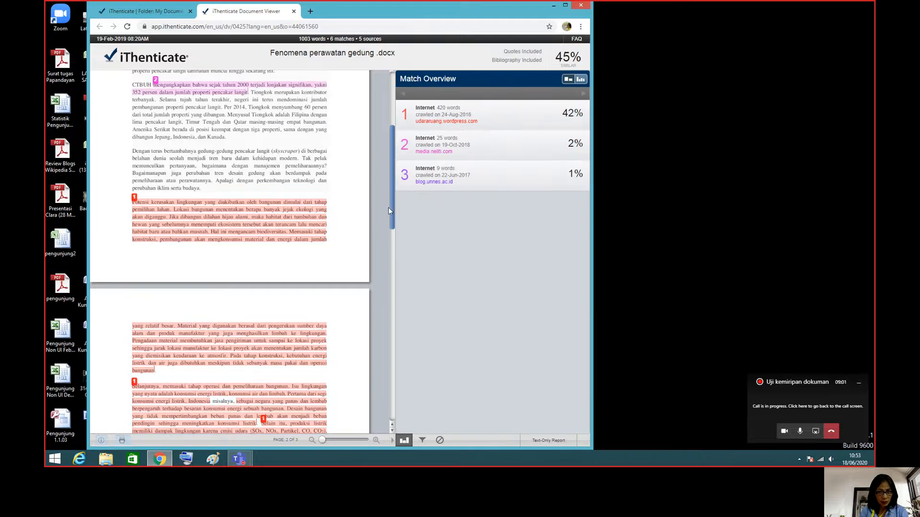
Exclude the media.neliti.com source from the similarity report of "Fenomena perawatan gedung .docx".
left_click_drag(392, 207, 384, 123)
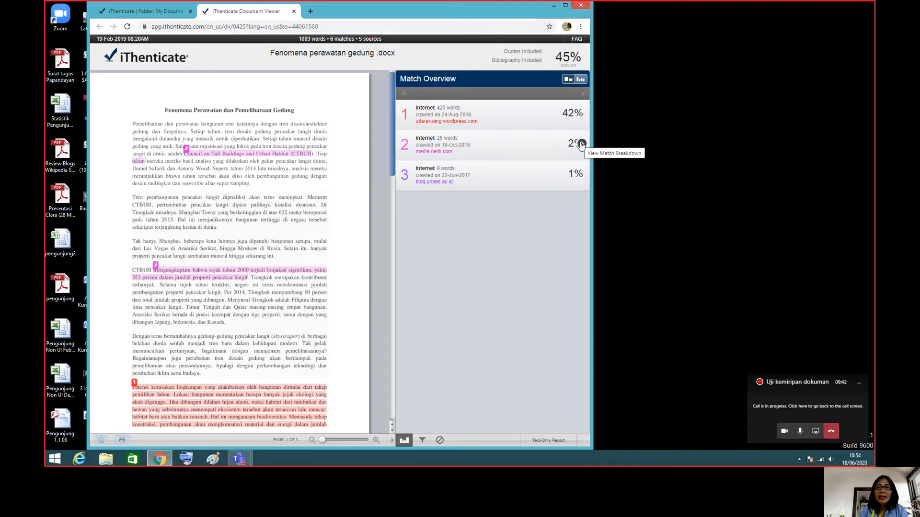
left_click(581, 143)
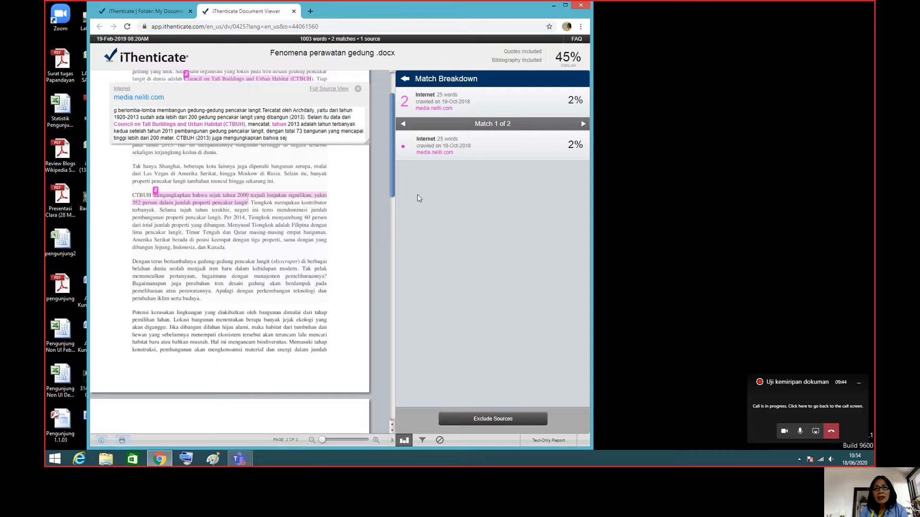
left_click(493, 419)
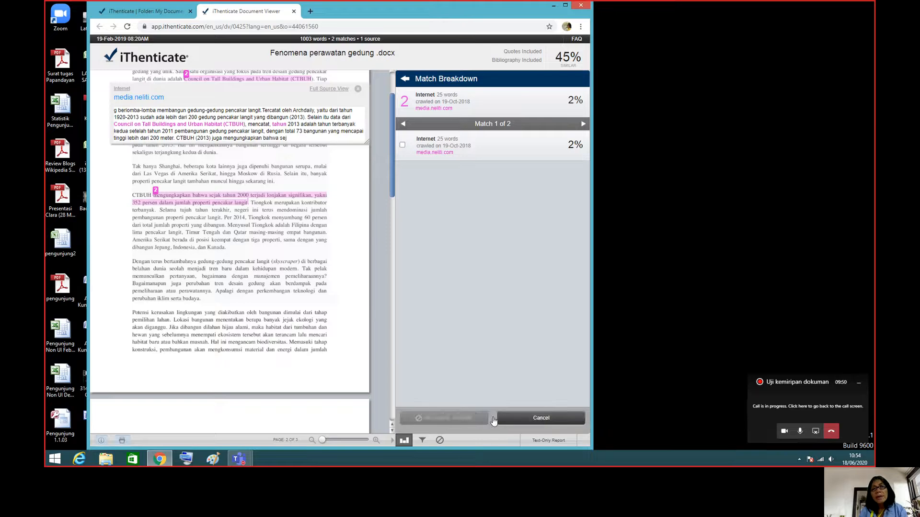
left_click(403, 144)
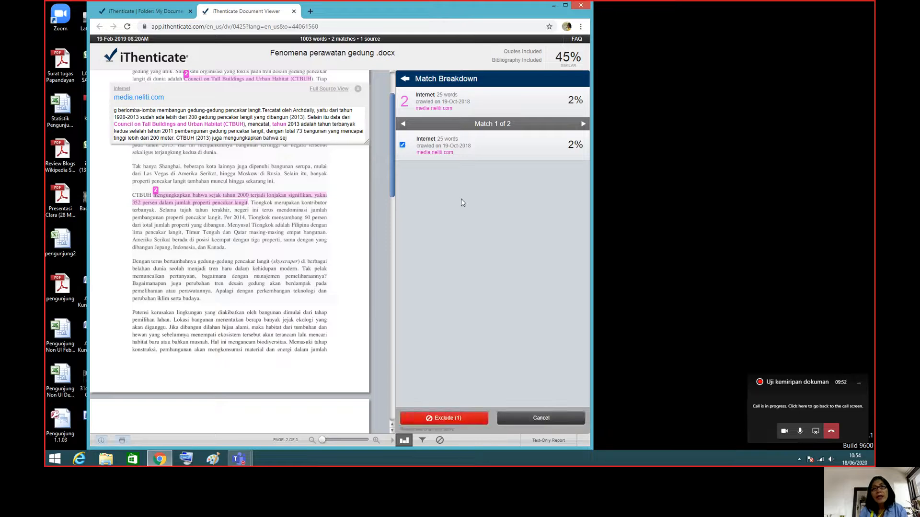
left_click(461, 419)
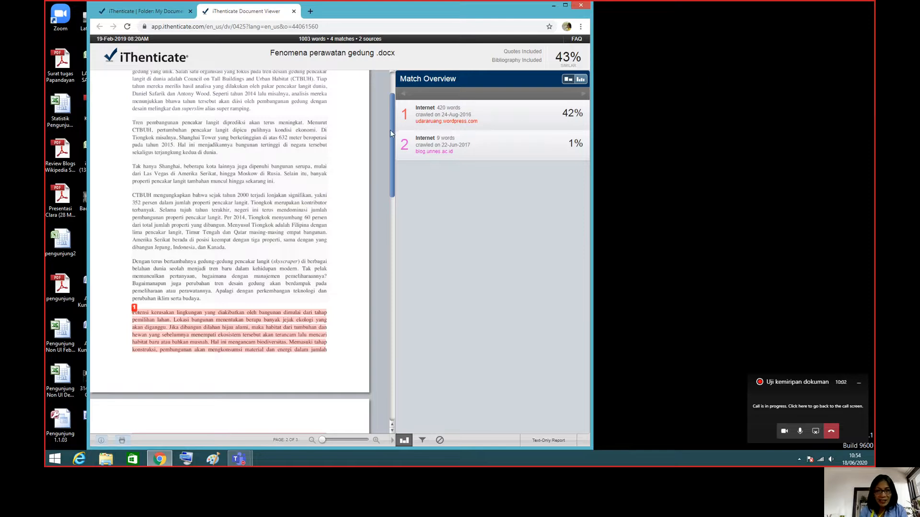
Examine the passages still highlighted throughout the document against the udararuang.wordpress.com and blog.unnes.ac.id sources, and return to its beginning.
scroll(390, 130, "up", 2)
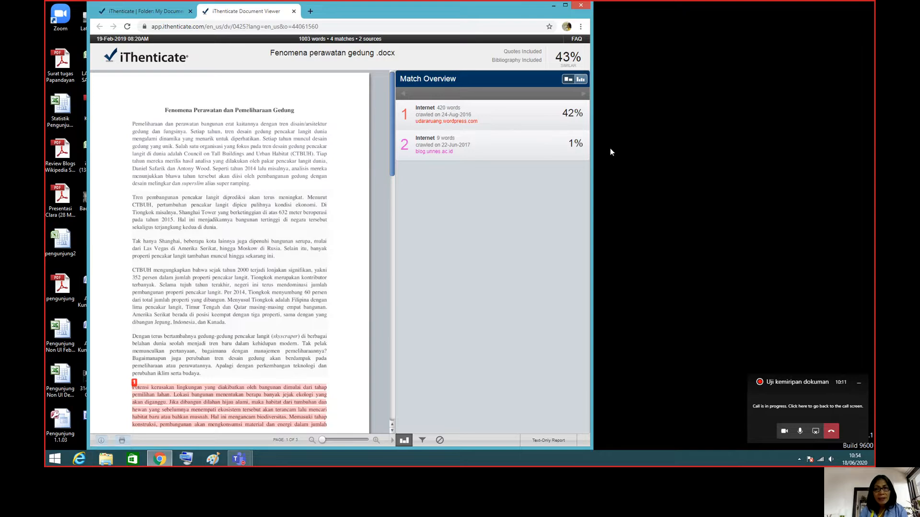
left_click_drag(392, 160, 386, 413)
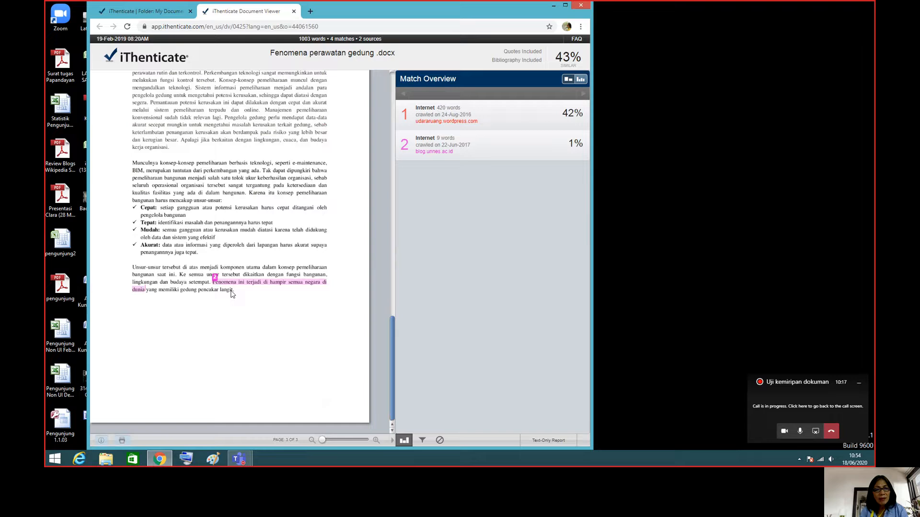
mouse_move(448, 154)
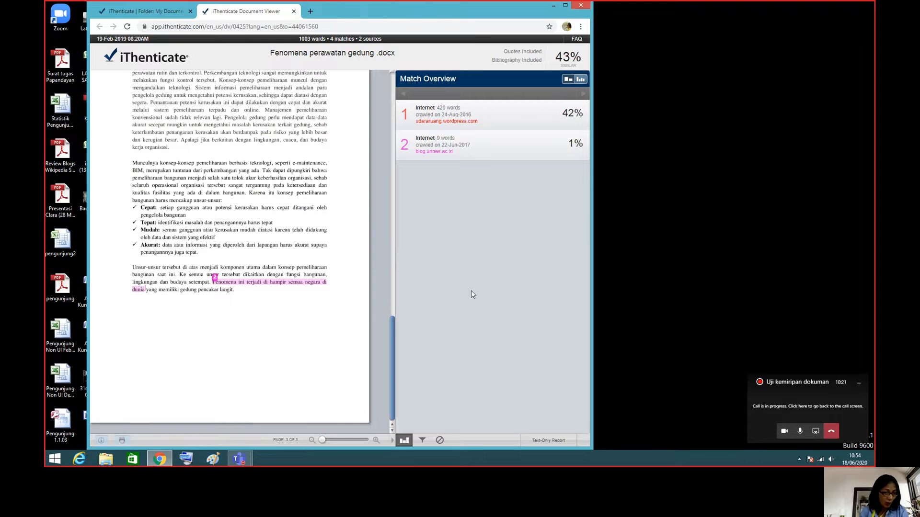
left_click_drag(393, 368, 372, 226)
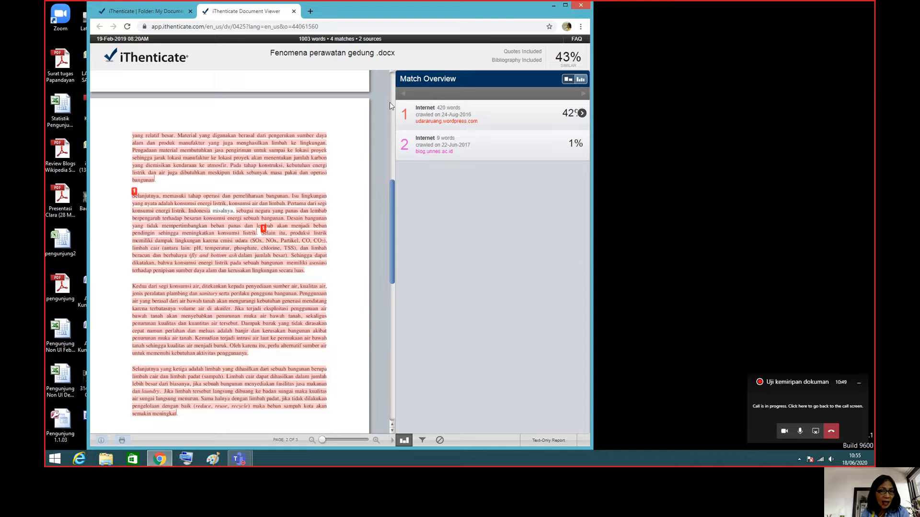
left_click_drag(390, 204, 390, 151)
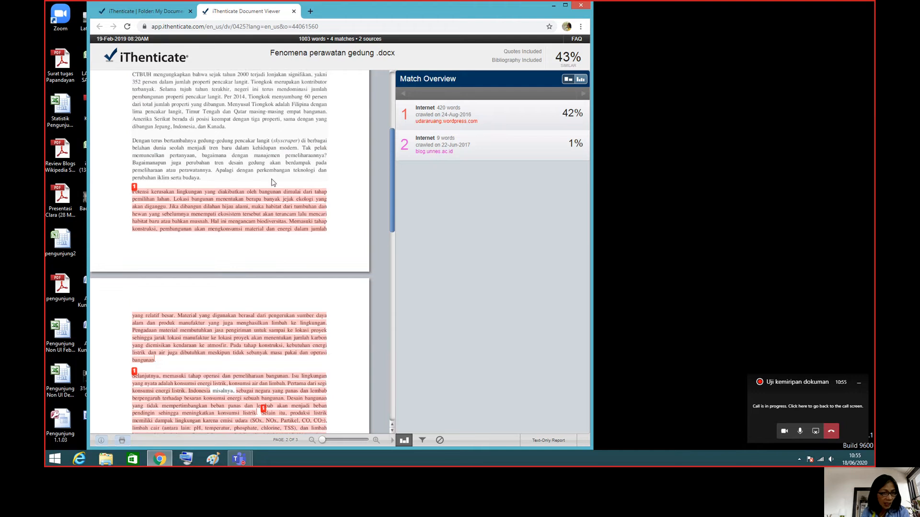
left_click_drag(392, 189, 389, 225)
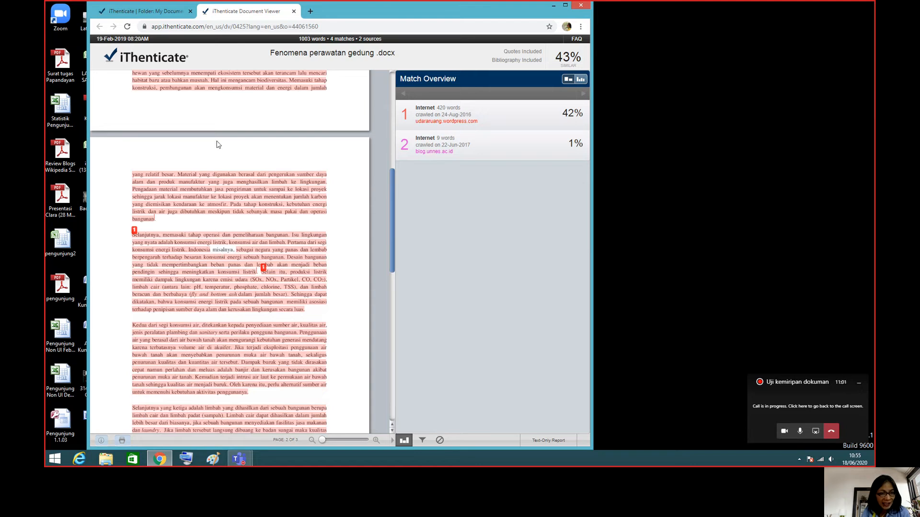
left_click_drag(390, 182, 392, 250)
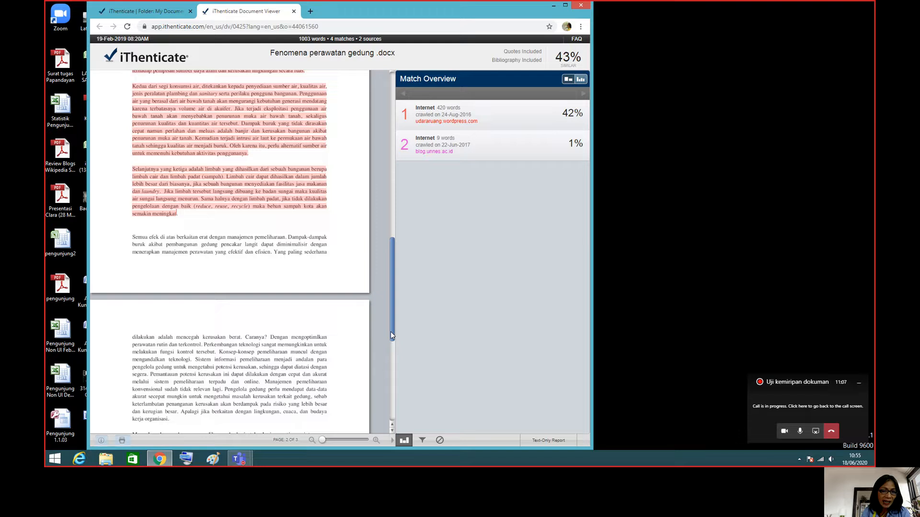
left_click_drag(390, 332, 382, 180)
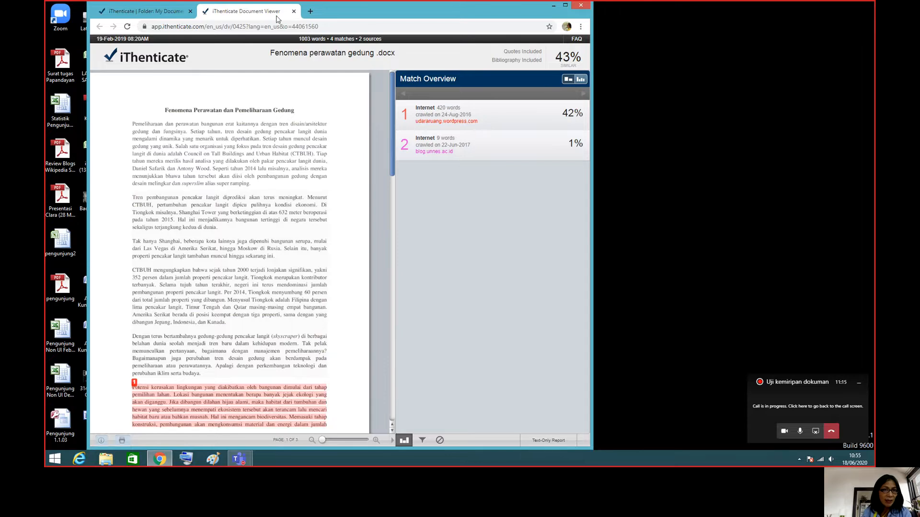
Close this report, open the similarity report of "Laporan kajian rujukan" from the My Documents folder and request its print-ready copy.
left_click(294, 12)
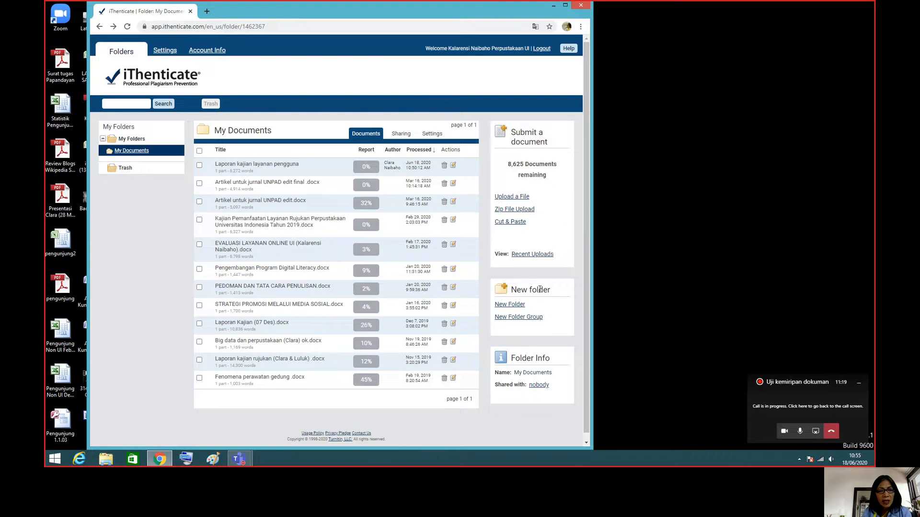
left_click(366, 362)
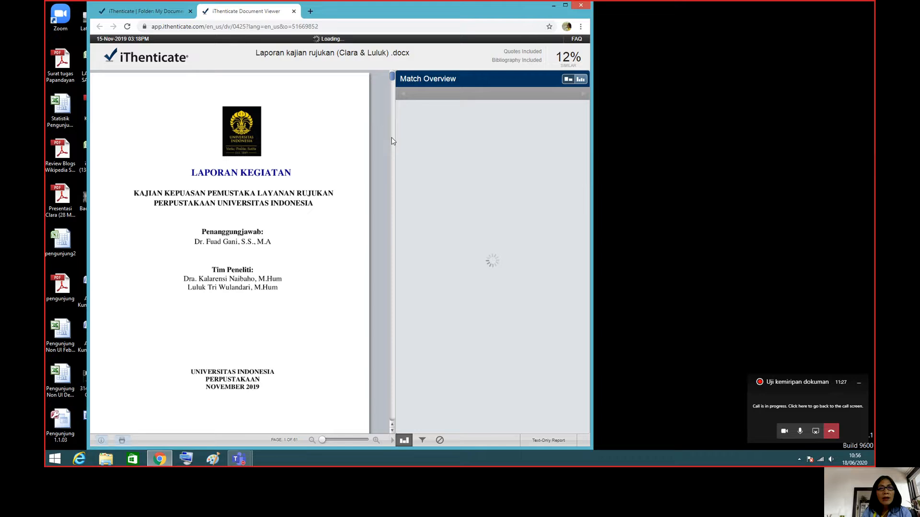
scroll(391, 141, "down", 5)
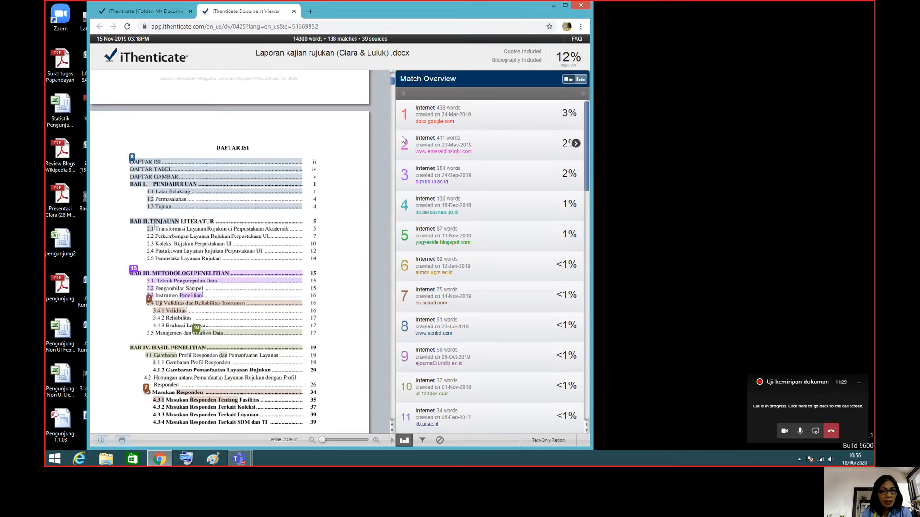
left_click(122, 441)
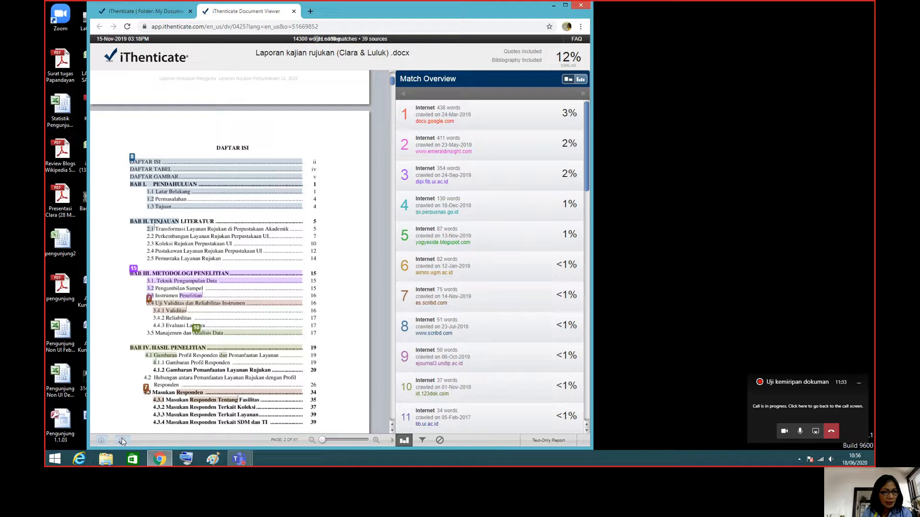
Open the "Laporan_kajian_rujukan" PDF report from the Desktop folder, look through to the source list at its end and switch back to iThenticate.
left_click(106, 459)
left_click(224, 218)
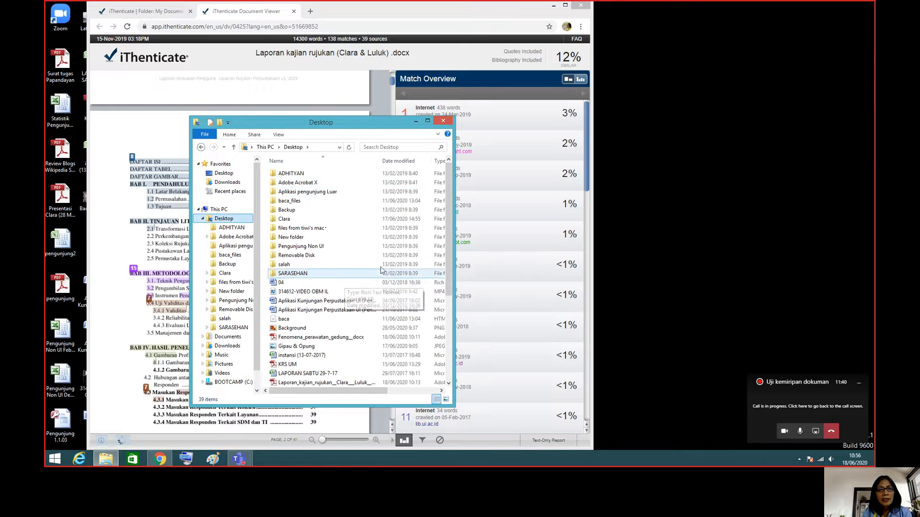
left_click(340, 383)
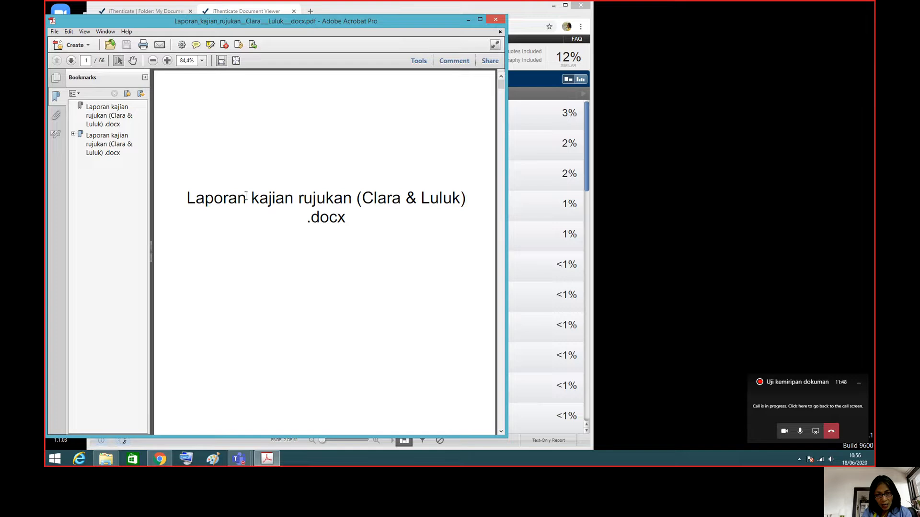
left_click(500, 114)
left_click_drag(504, 88, 502, 420)
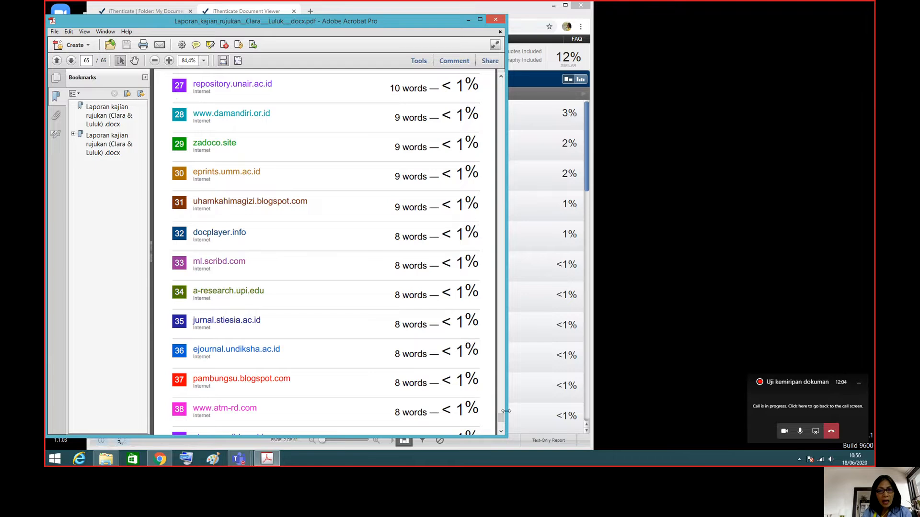
mouse_move(502, 419)
left_mouse_down()
mouse_move(503, 400)
mouse_move(503, 427)
left_mouse_up()
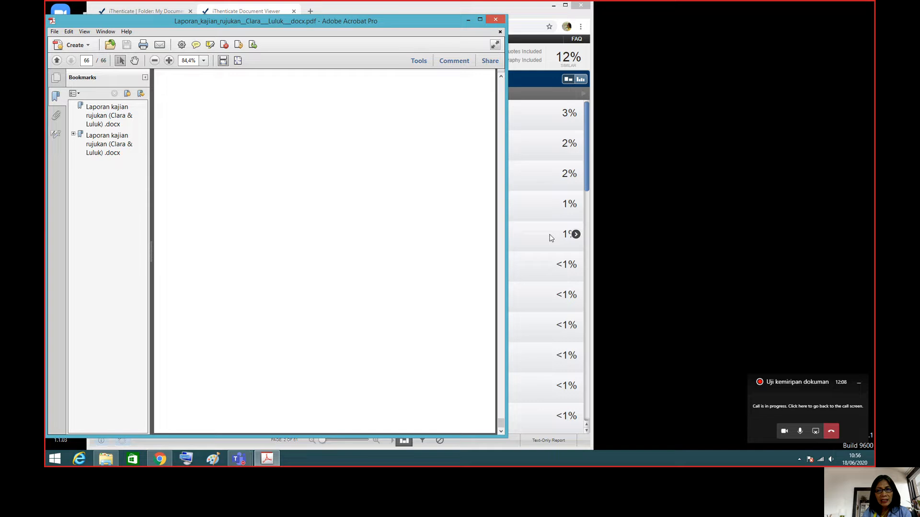
left_click(530, 205)
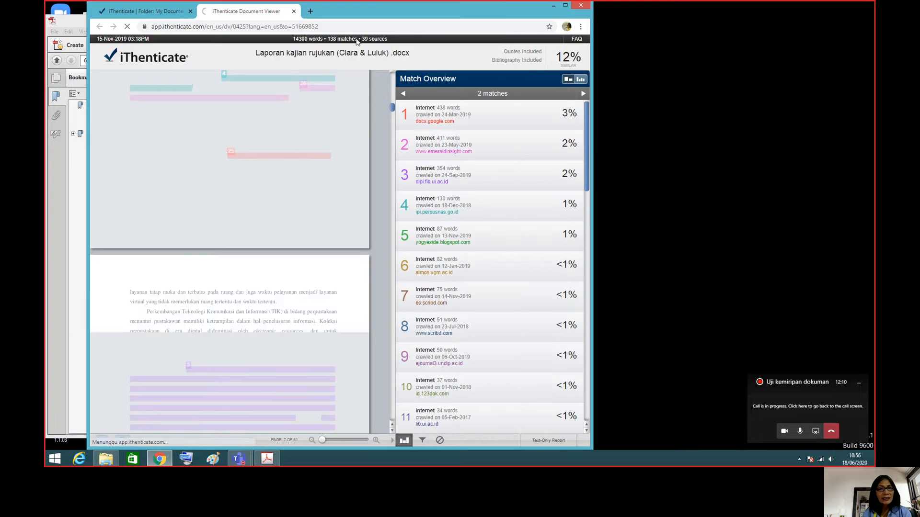